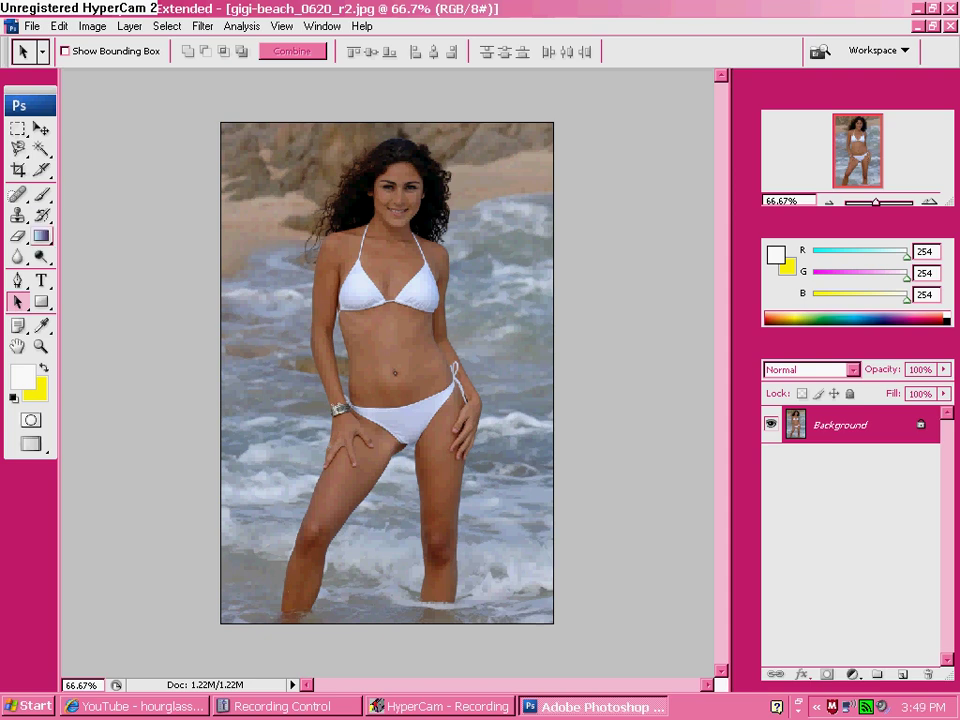
- Add a new blank layer above the background photo and activate the Pen tool for drawing a path
{"action": "key", "text": "p"}
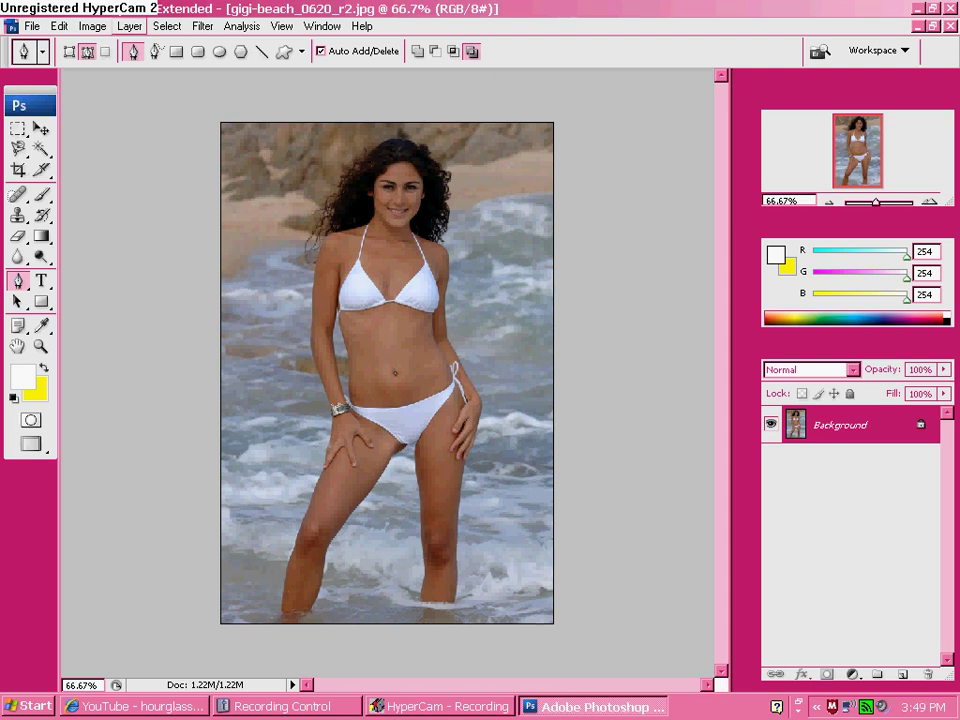
{"action": "left_click", "coordinate": [129, 26]}
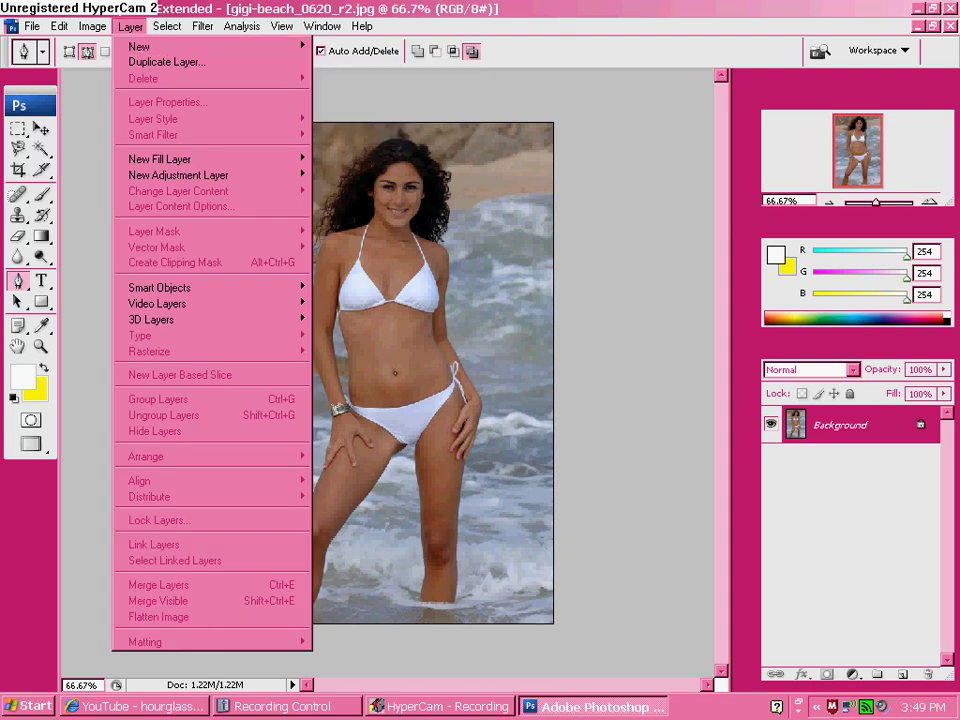
{"action": "mouse_move", "coordinate": [140, 46]}
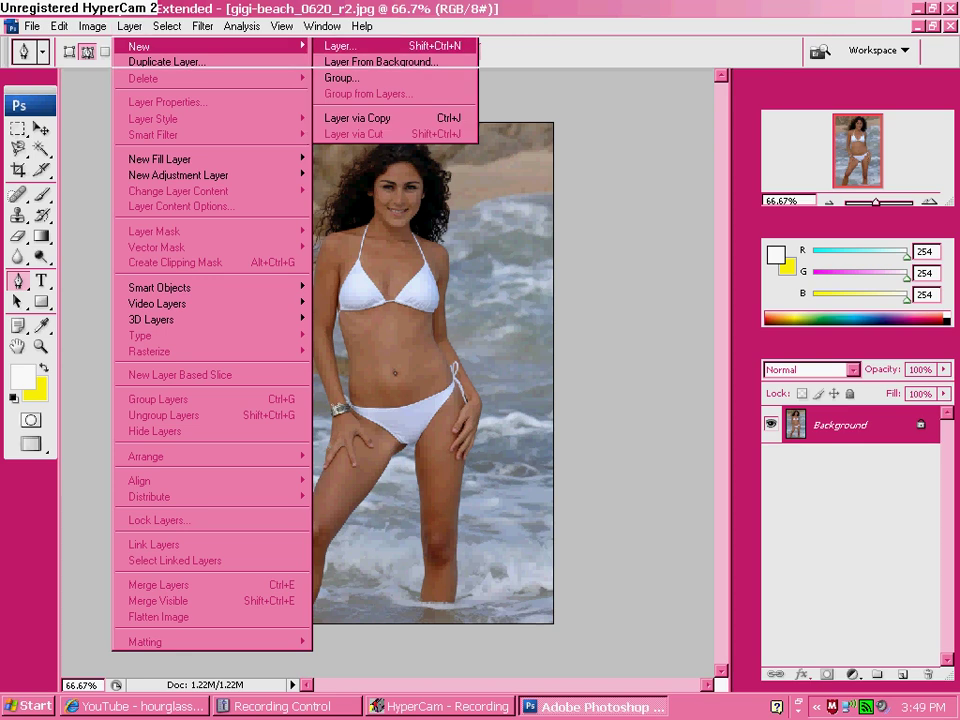
{"action": "left_click", "coordinate": [340, 44]}
{"action": "key", "text": "Return"}
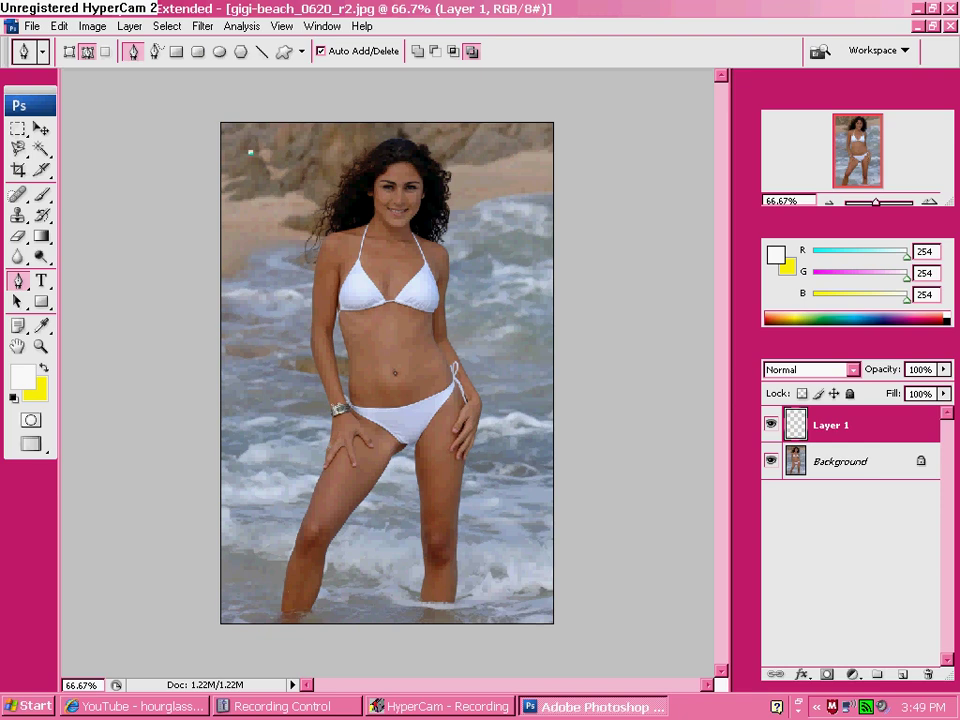
{"action": "left_click_drag", "start_coordinate": [250, 152], "coordinate": [525, 240]}
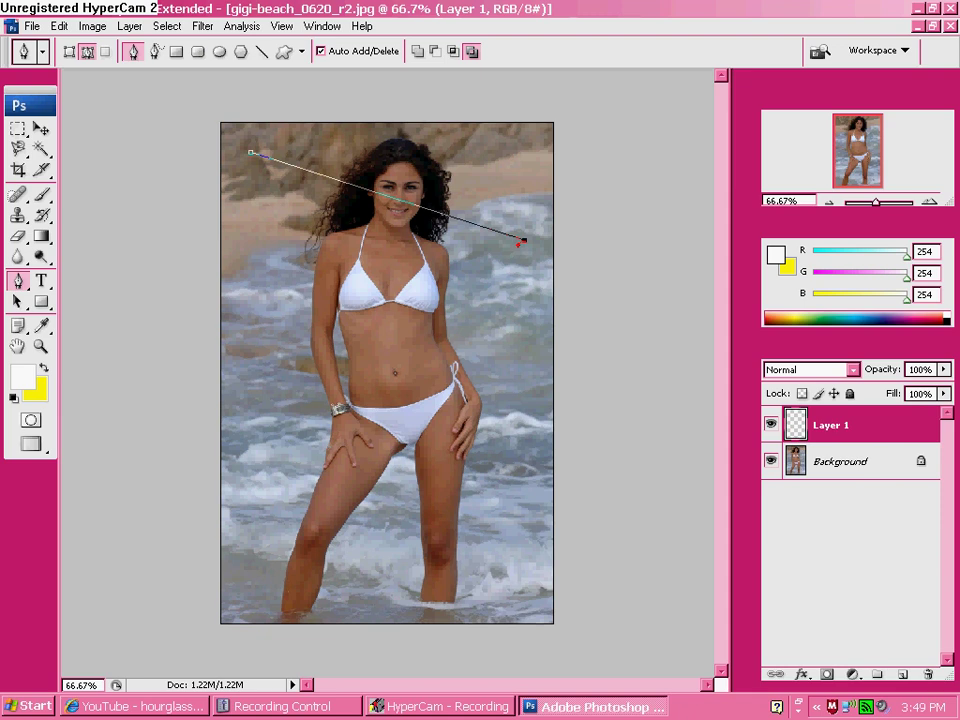
{"action": "left_click", "coordinate": [60, 26]}
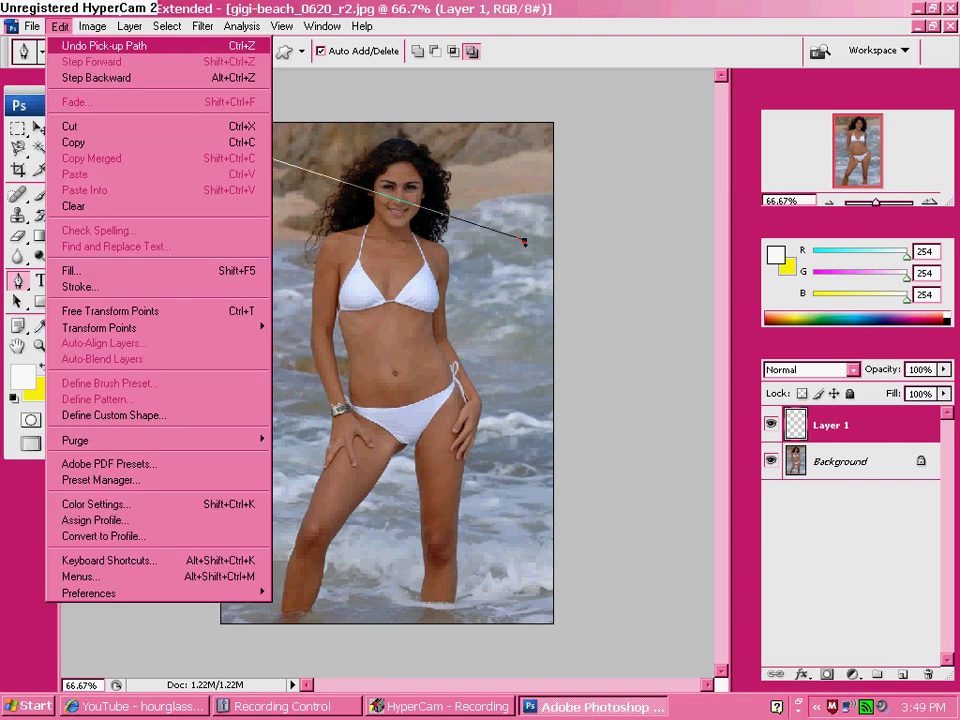
{"action": "left_click", "coordinate": [104, 46]}
{"action": "left_click", "coordinate": [60, 26]}
{"action": "left_click", "coordinate": [96, 77]}
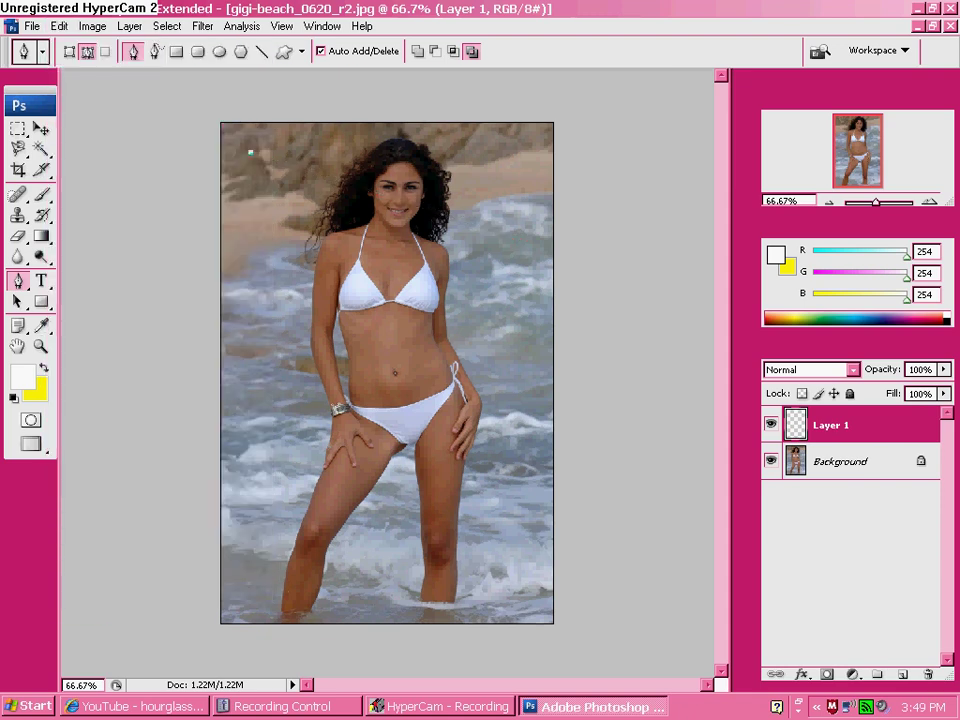
- Draw a curved Pen path that winds from side to side around the figure, from above the head to the feet
{"action": "left_click_drag", "start_coordinate": [529, 258], "coordinate": [633, 185]}
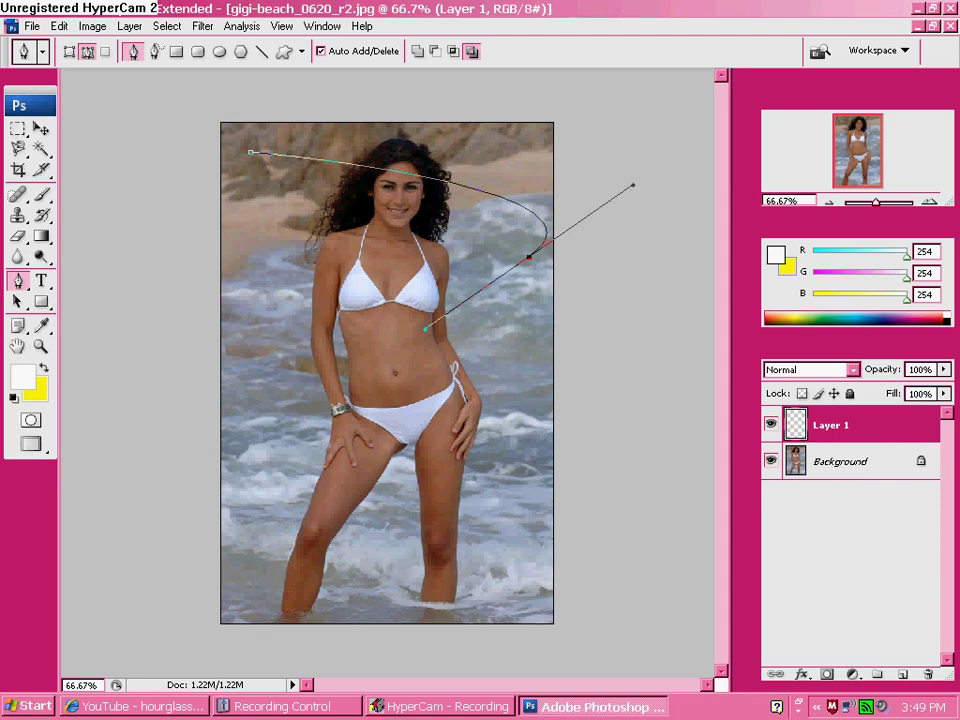
{"action": "left_click_drag", "start_coordinate": [279, 411], "coordinate": [409, 452]}
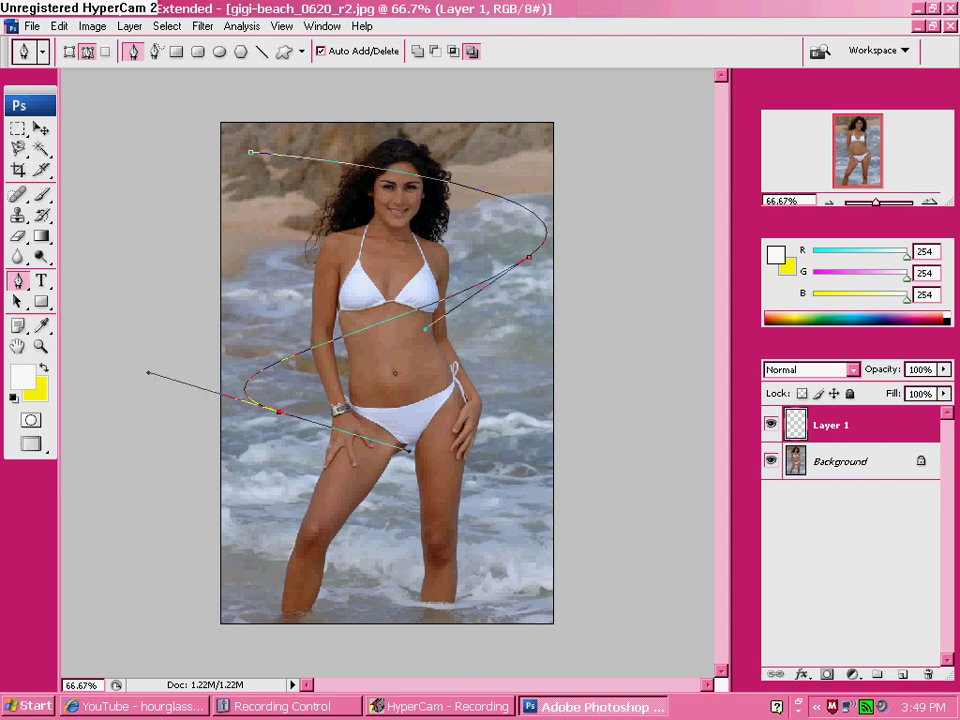
{"action": "left_click_drag", "start_coordinate": [510, 504], "coordinate": [635, 450]}
{"action": "left_click_drag", "start_coordinate": [495, 611], "coordinate": [144, 584]}
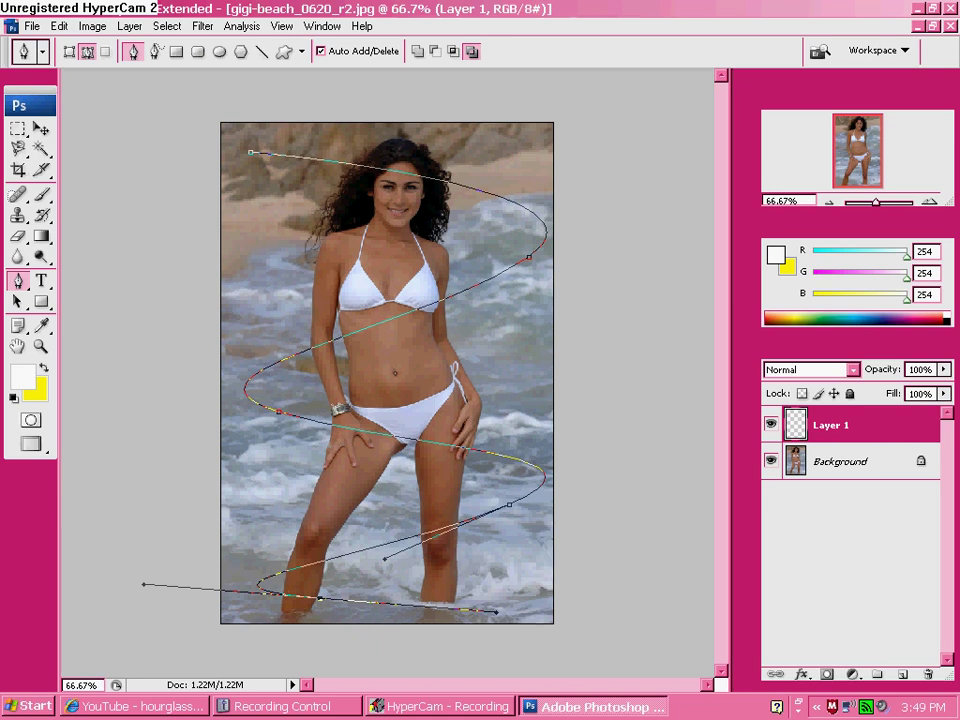
{"action": "right_click", "coordinate": [300, 414]}
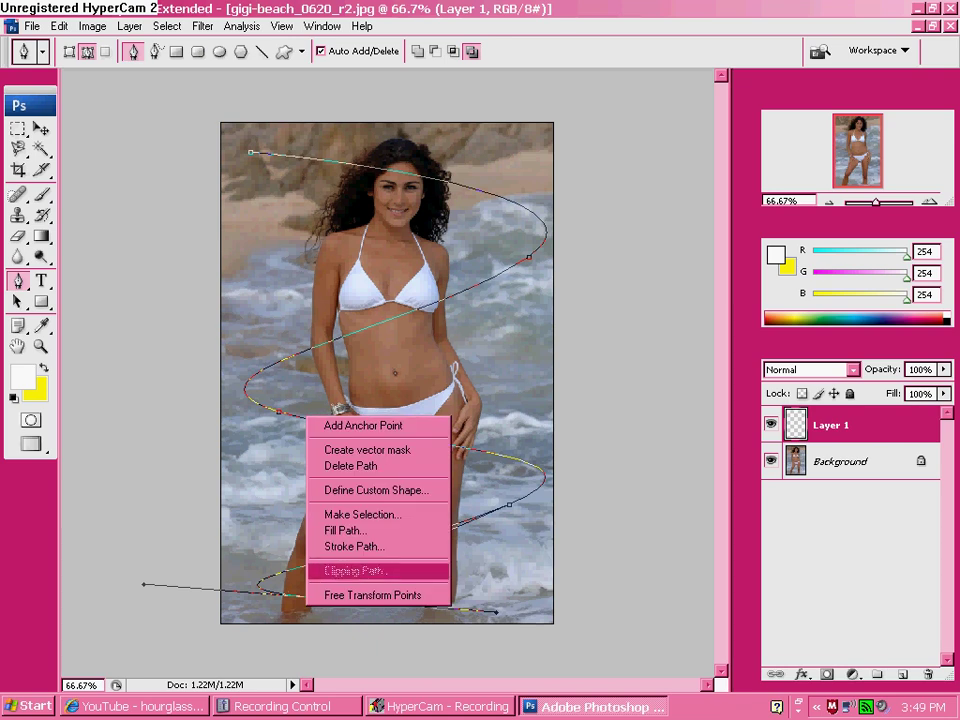
{"action": "left_click", "coordinate": [364, 544]}
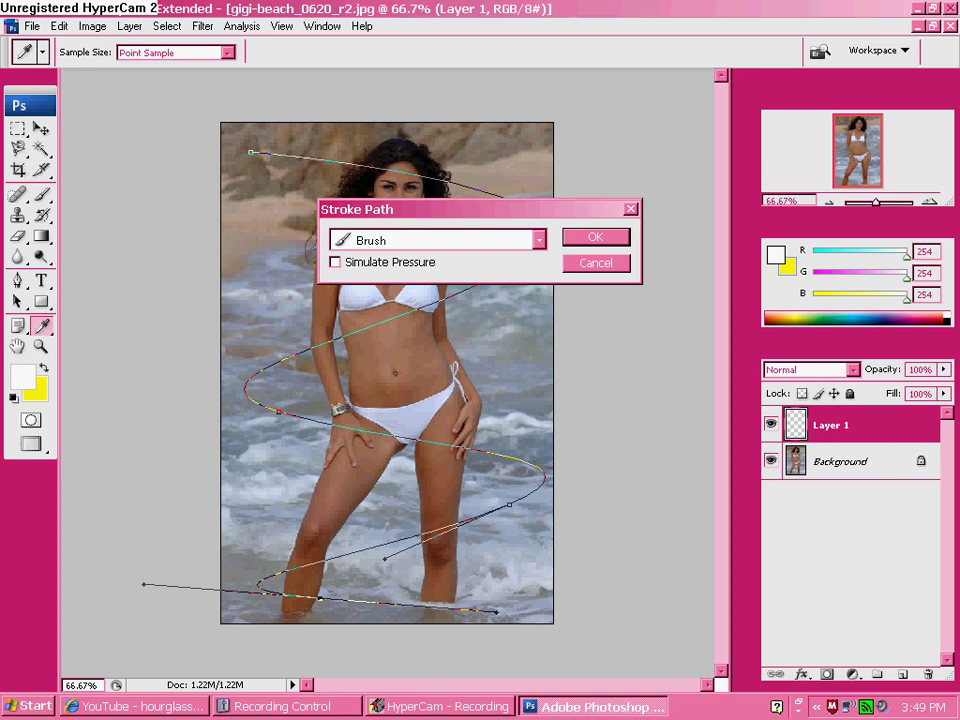
{"action": "key", "text": "Return"}
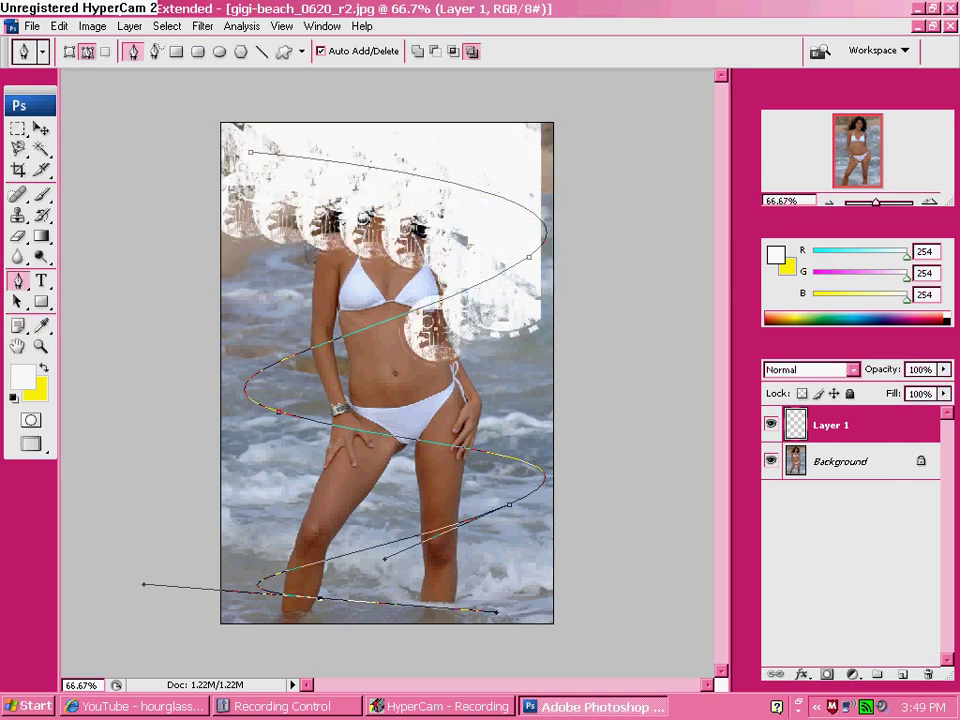
{"action": "left_click", "coordinate": [59, 27]}
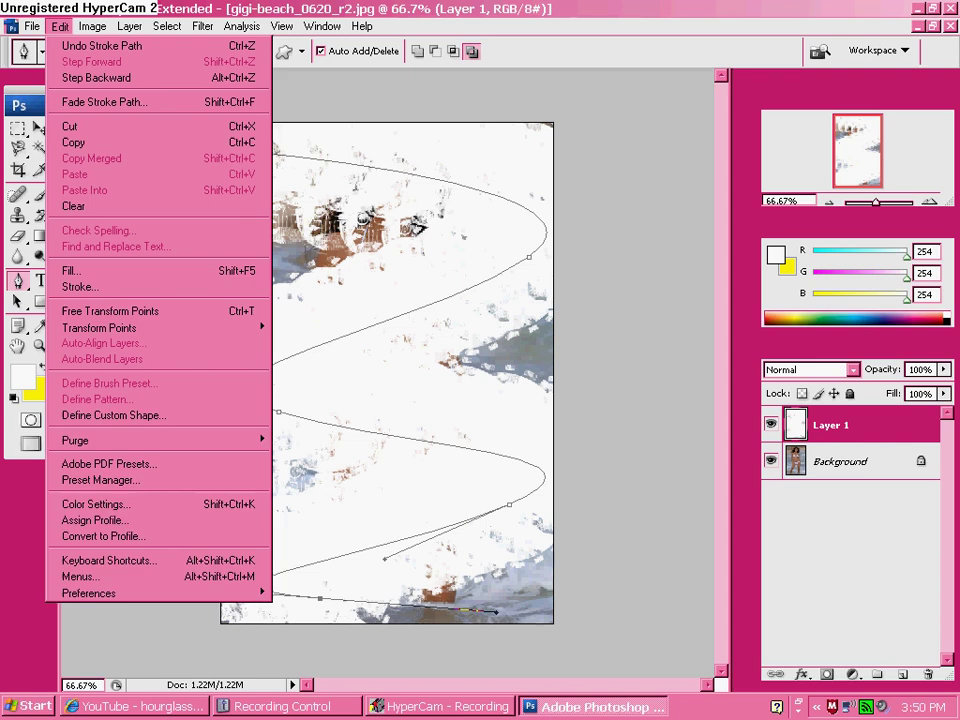
{"action": "left_click", "coordinate": [95, 45]}
- Choose the 19 px hard round brush and stroke the winding path with it in white, without simulated pressure
{"action": "left_click", "coordinate": [42, 195]}
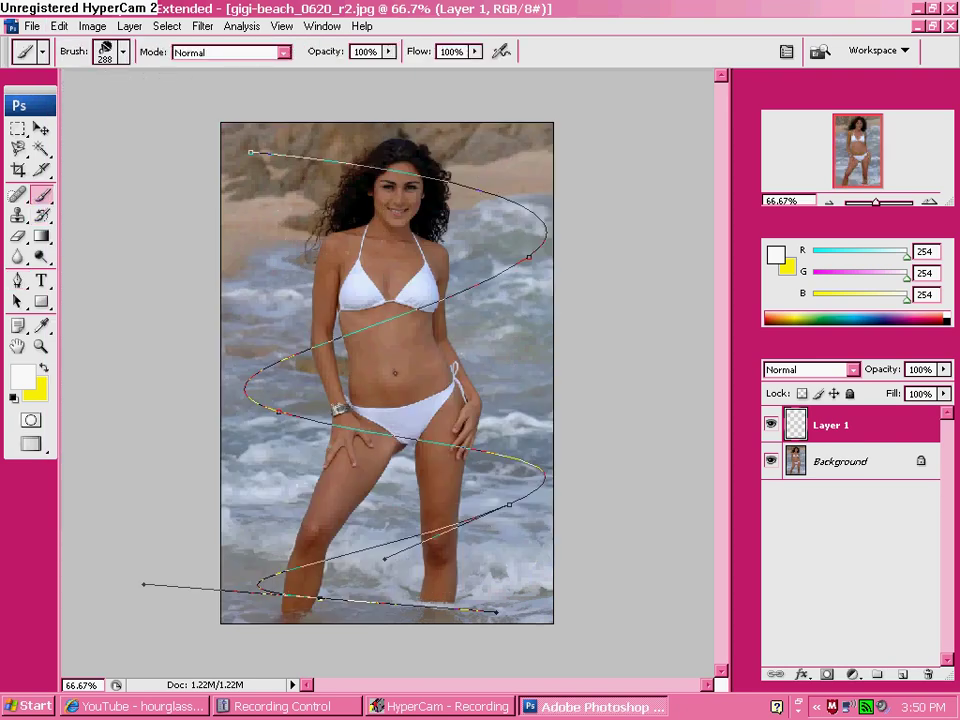
{"action": "left_click", "coordinate": [123, 52]}
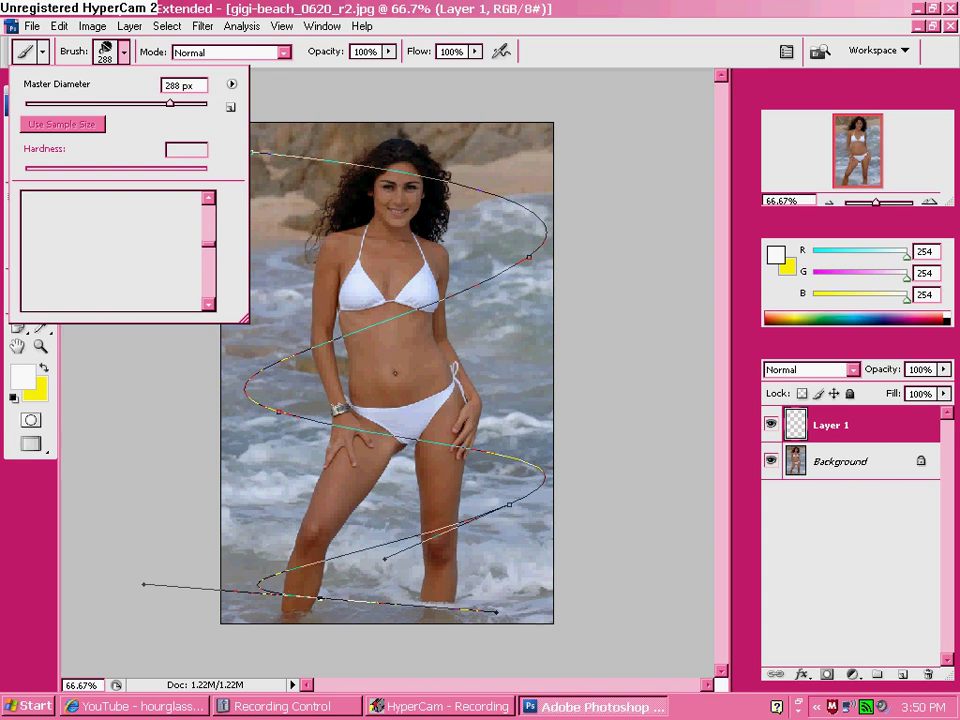
{"action": "double_click", "coordinate": [171, 276]}
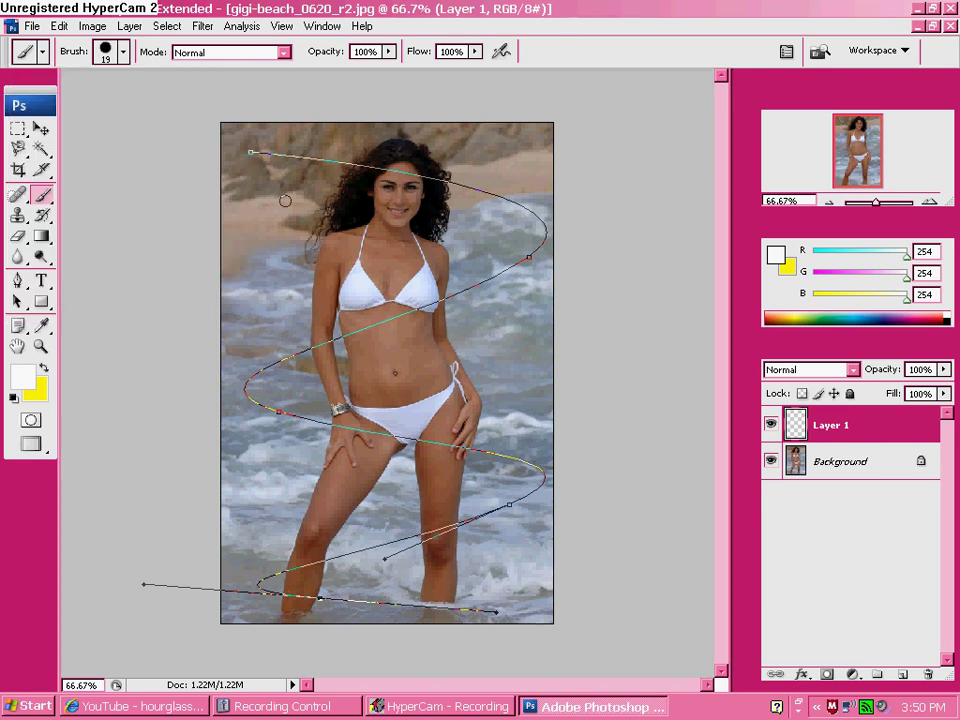
{"action": "left_click", "coordinate": [17, 280]}
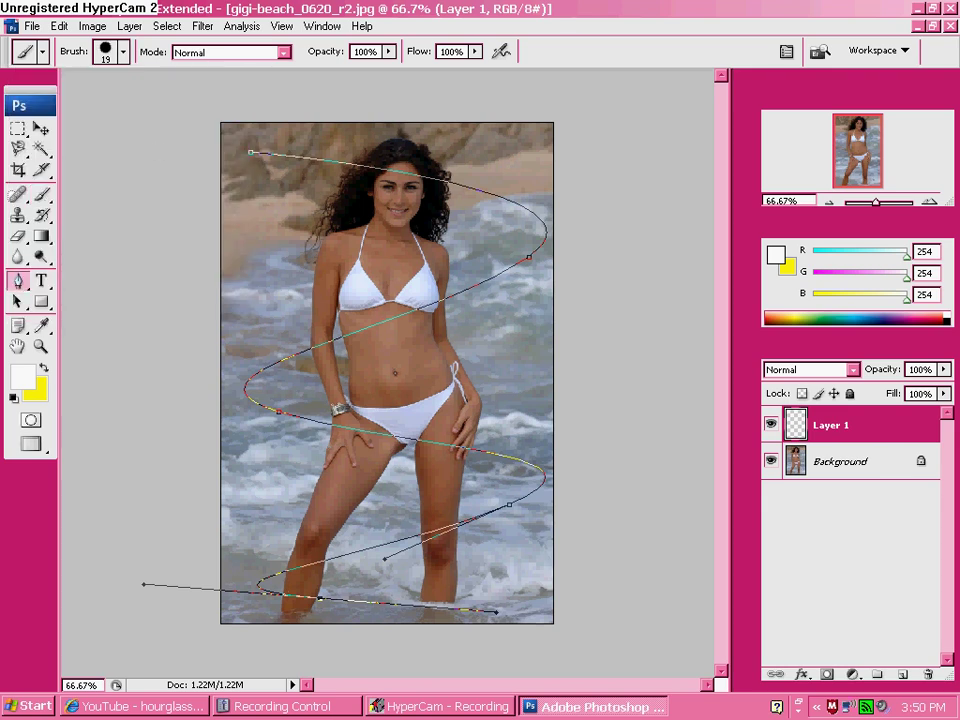
{"action": "right_click", "coordinate": [268, 405]}
{"action": "left_click", "coordinate": [321, 538]}
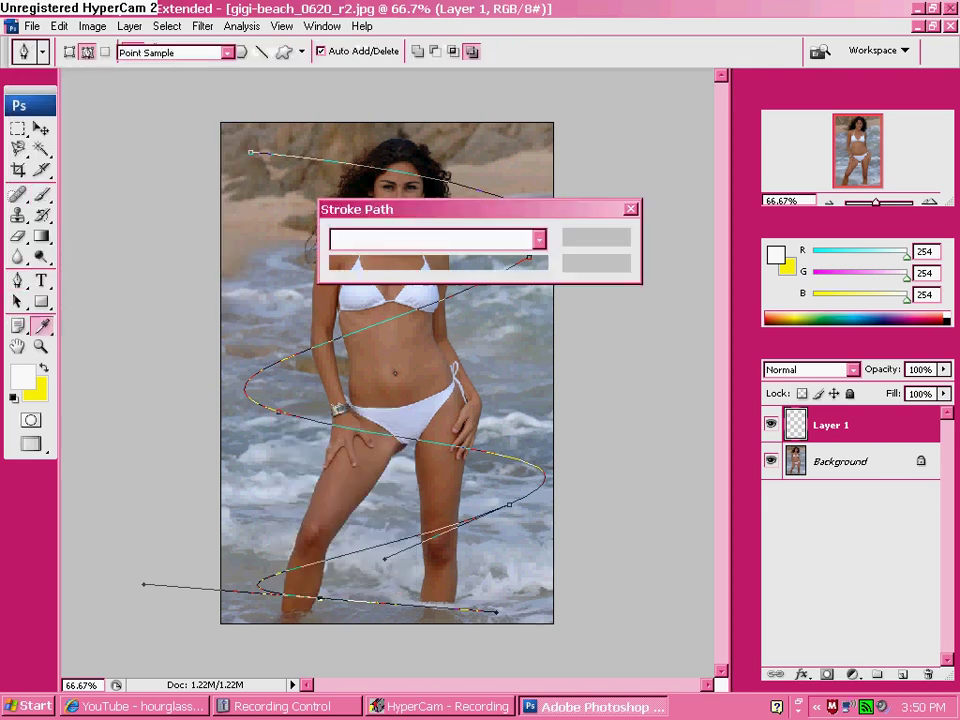
{"action": "key", "text": "Return"}
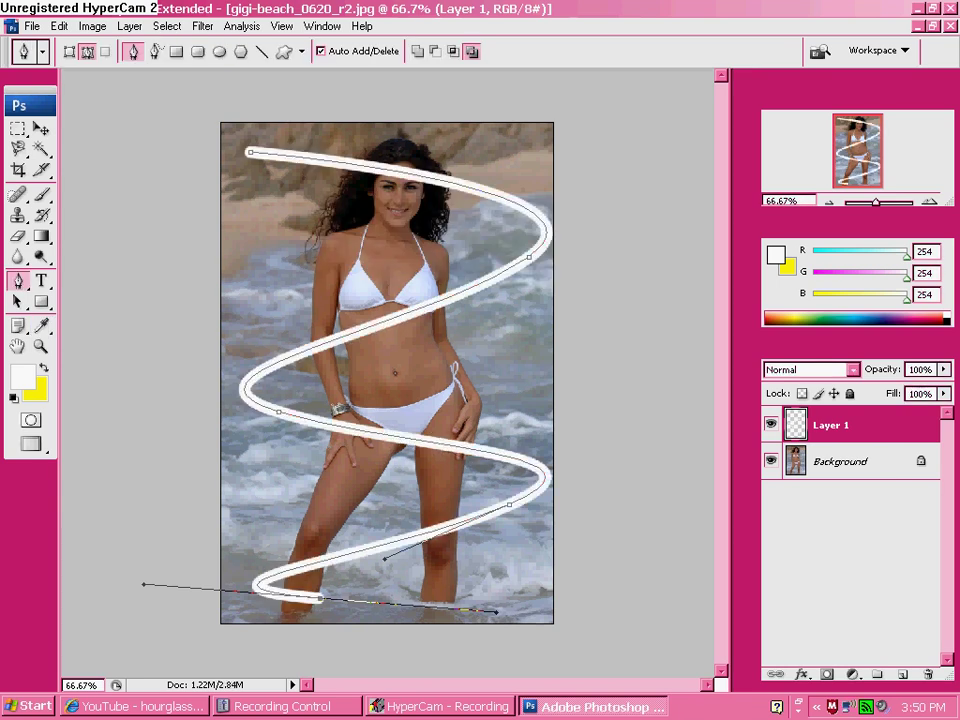
- Add an Outer Glow effect to the stroke's layer with 100% opacity
{"action": "left_click", "coordinate": [129, 26]}
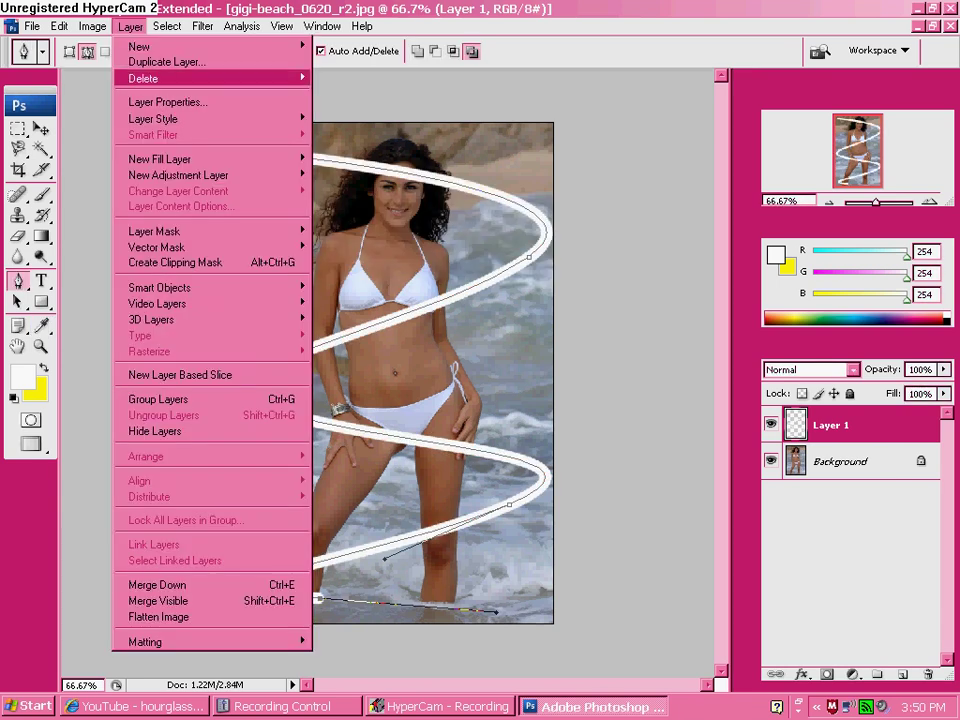
{"action": "mouse_move", "coordinate": [200, 118]}
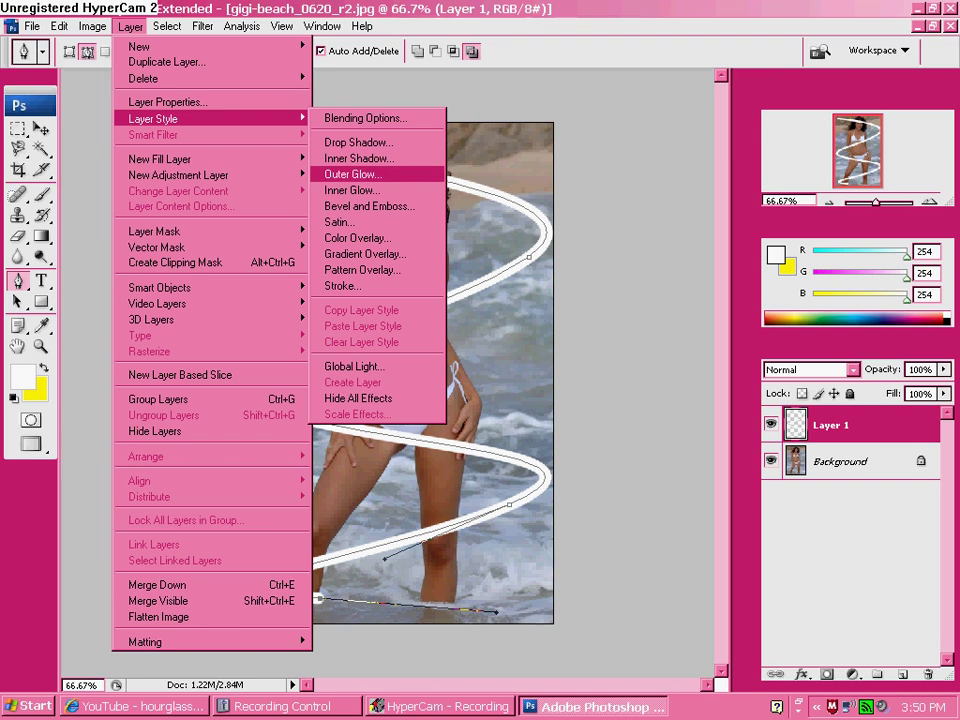
{"action": "left_click", "coordinate": [350, 174]}
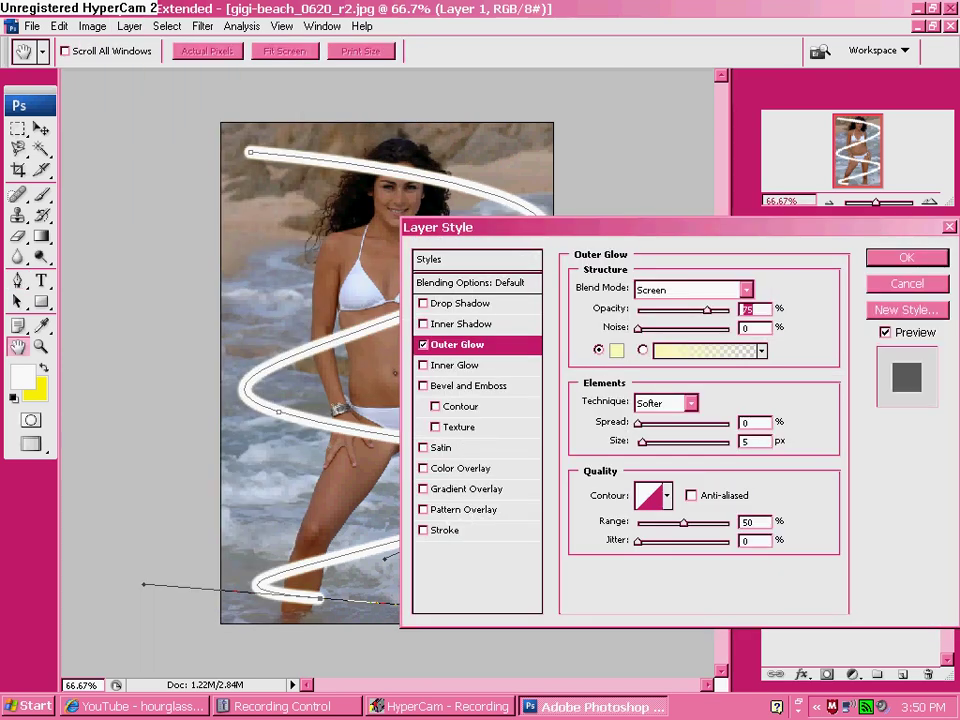
{"action": "left_click_drag", "start_coordinate": [708, 310], "coordinate": [731, 310]}
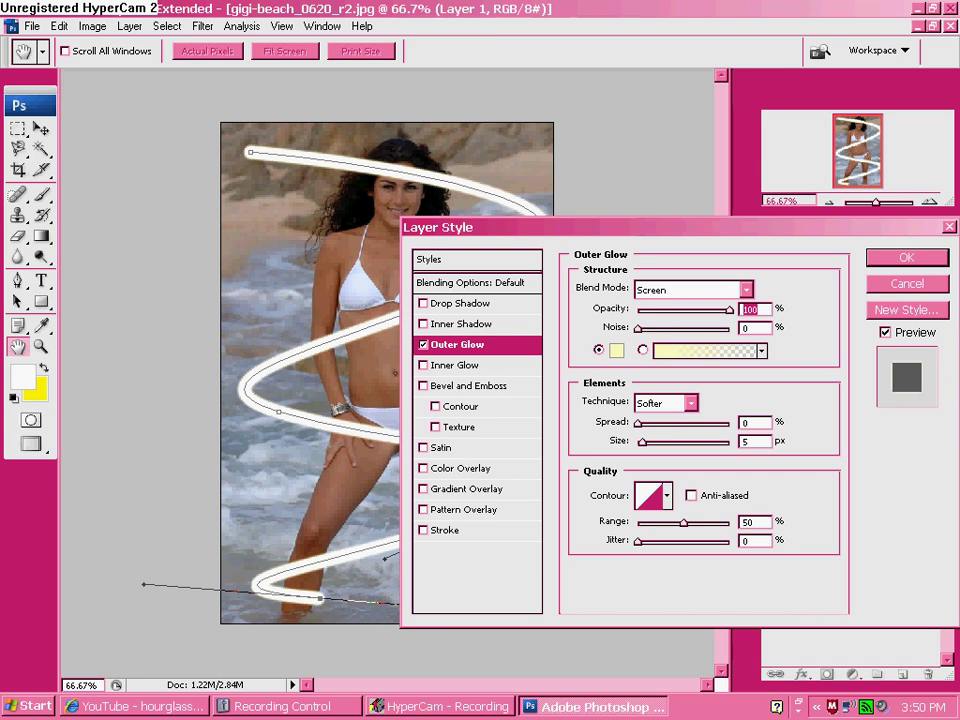
- Set the outer glow's spread to 4% and its size to 40 px
{"action": "left_click_drag", "start_coordinate": [638, 424], "coordinate": [665, 424]}
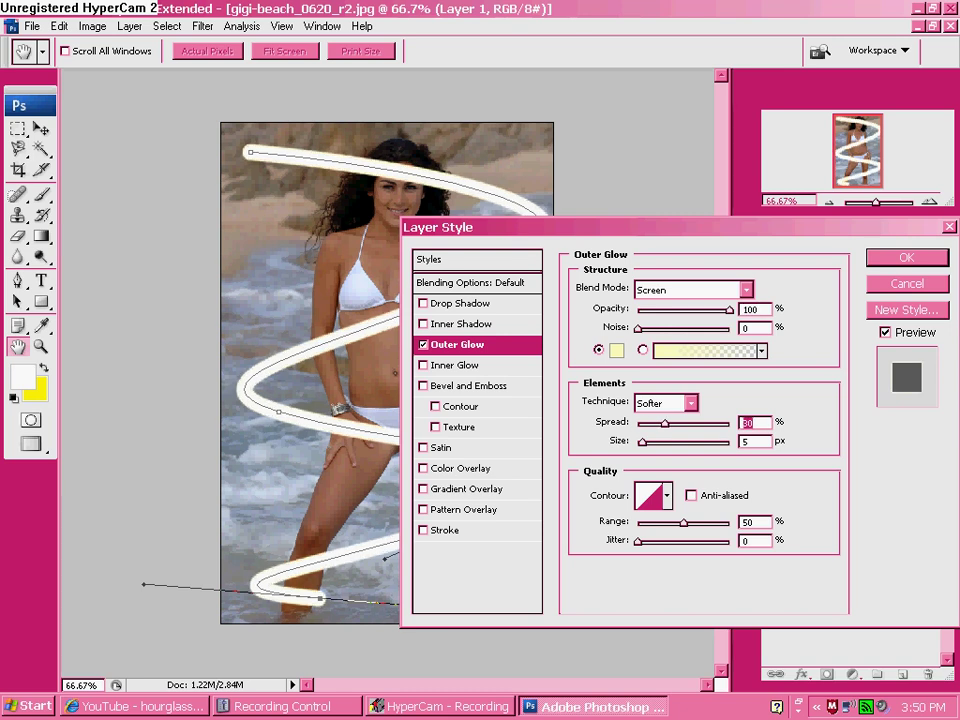
{"action": "key", "text": "Down"}
{"action": "key", "text": "Down"}
{"action": "key", "text": "Down"}
{"action": "key", "text": "Down"}
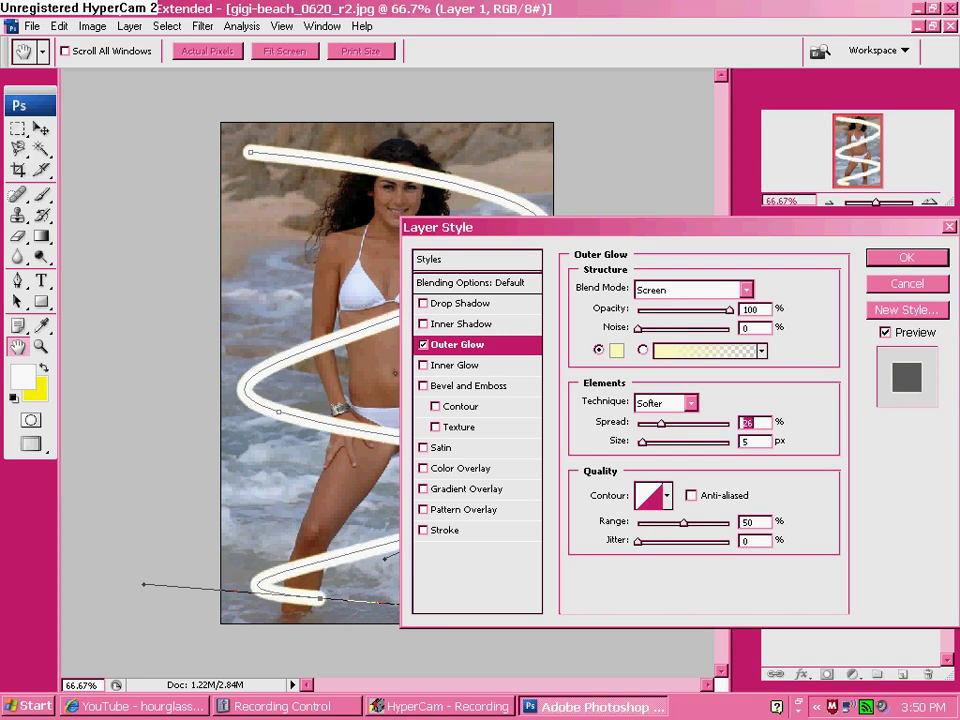
{"action": "key", "text": "shift+Down"}
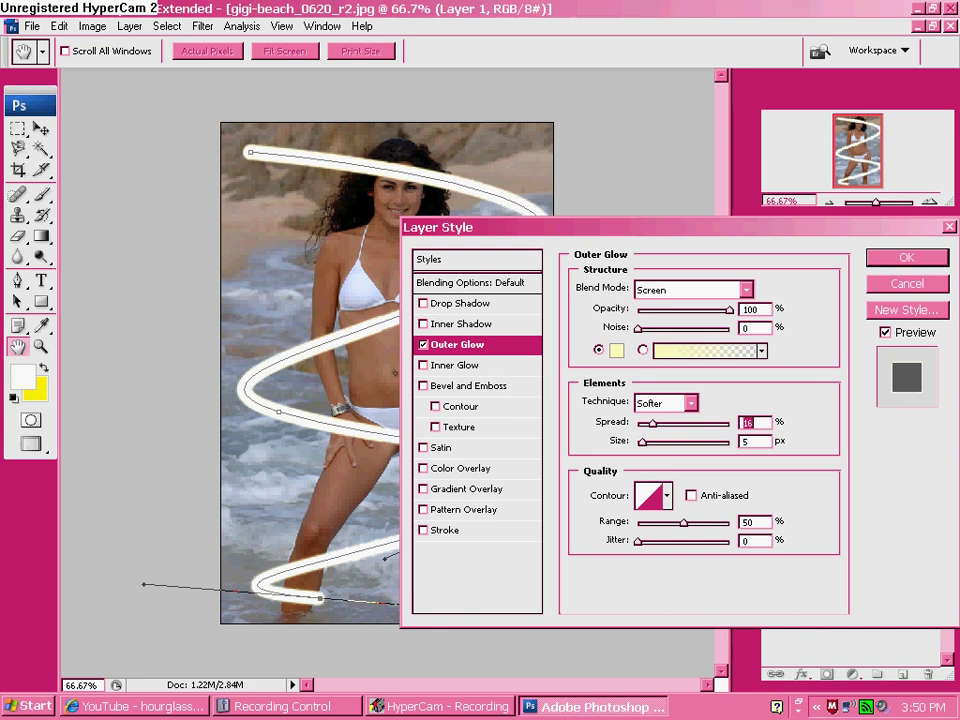
{"action": "key", "text": "shift+Up"}
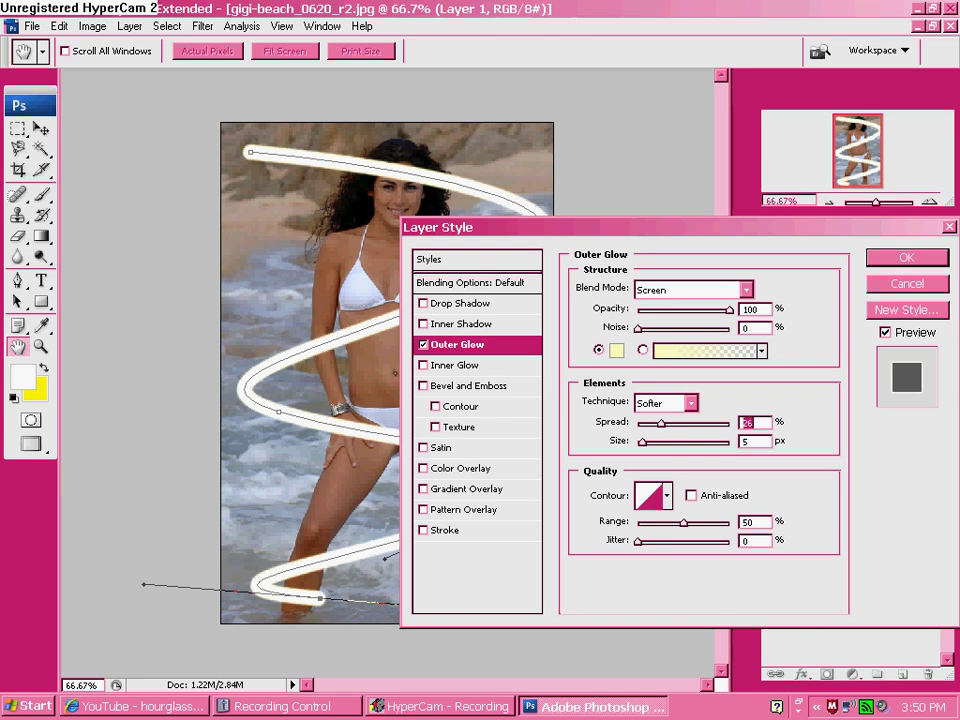
{"action": "mouse_move", "coordinate": [643, 442]}
{"action": "left_mouse_down"}
{"action": "mouse_move", "coordinate": [661, 442]}
{"action": "mouse_move", "coordinate": [655, 424]}
{"action": "mouse_move", "coordinate": [644, 424]}
{"action": "left_mouse_up"}
{"action": "key", "text": "Down"}
{"action": "key", "text": "Down"}
{"action": "key", "text": "Down"}
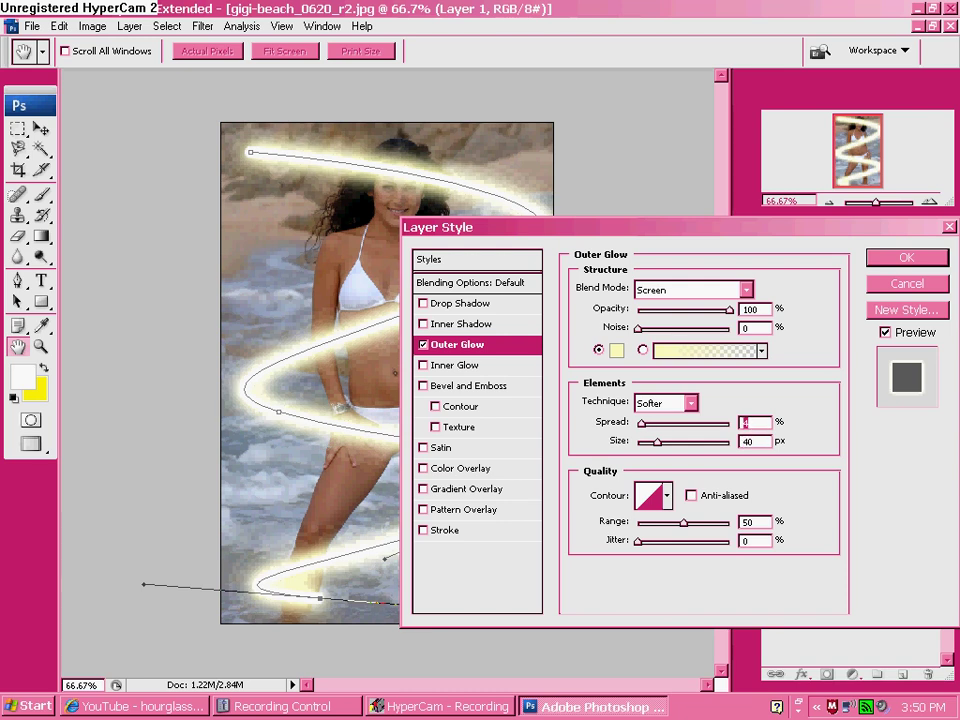
{"action": "left_click", "coordinate": [704, 351]}
{"action": "double_click", "coordinate": [316, 141]}
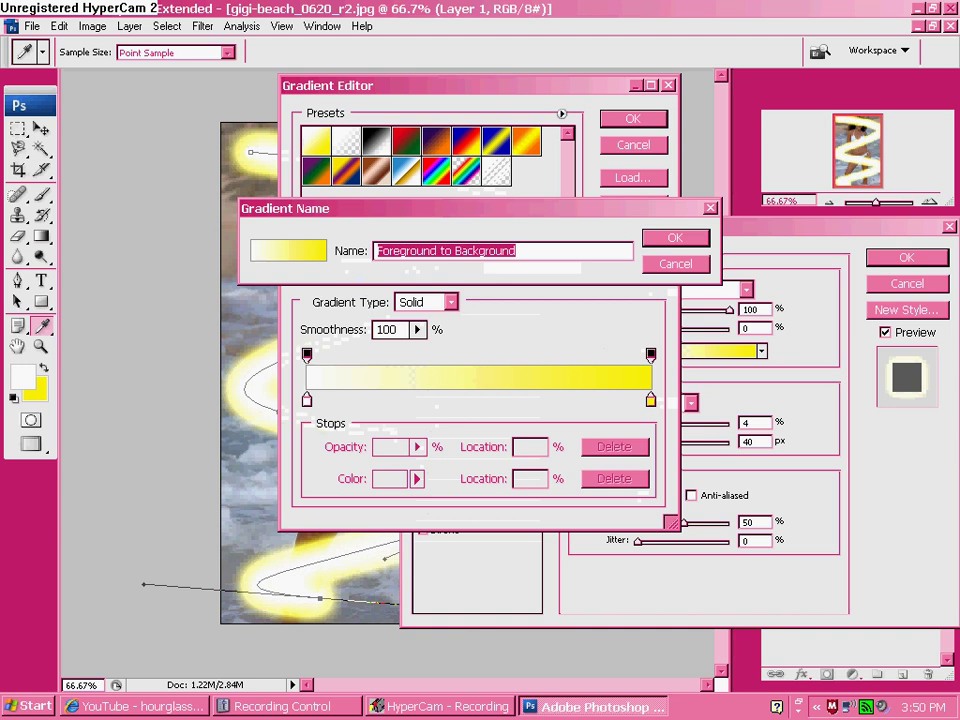
{"action": "key", "text": "Return"}
{"action": "key", "text": "Return"}
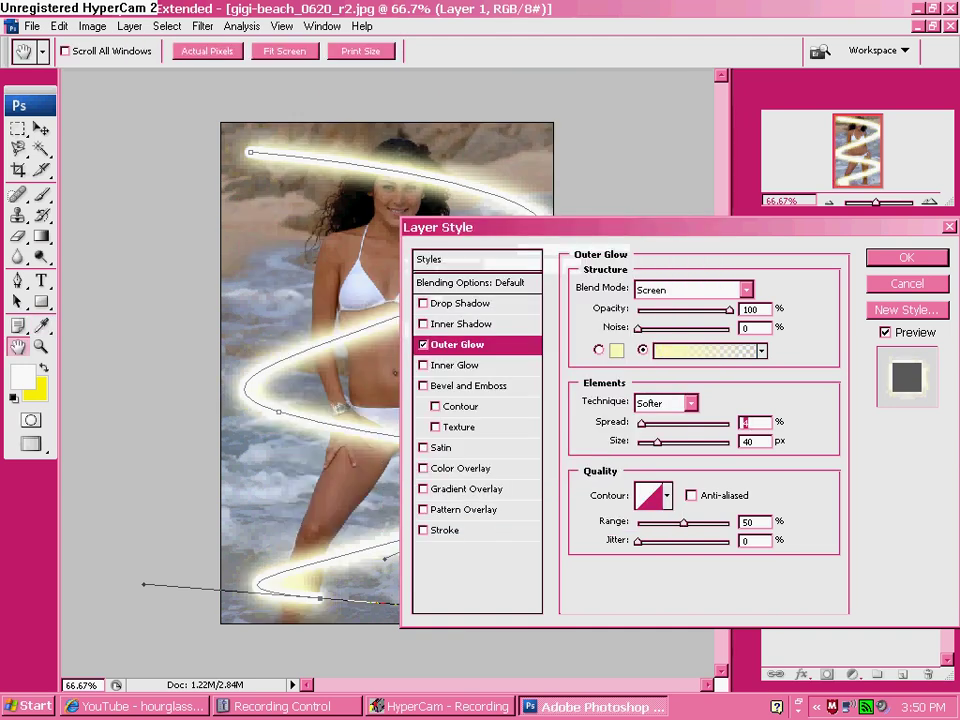
- Add an Inner Glow with 23% choke to the same layer and apply the layer style
{"action": "left_click", "coordinate": [456, 365]}
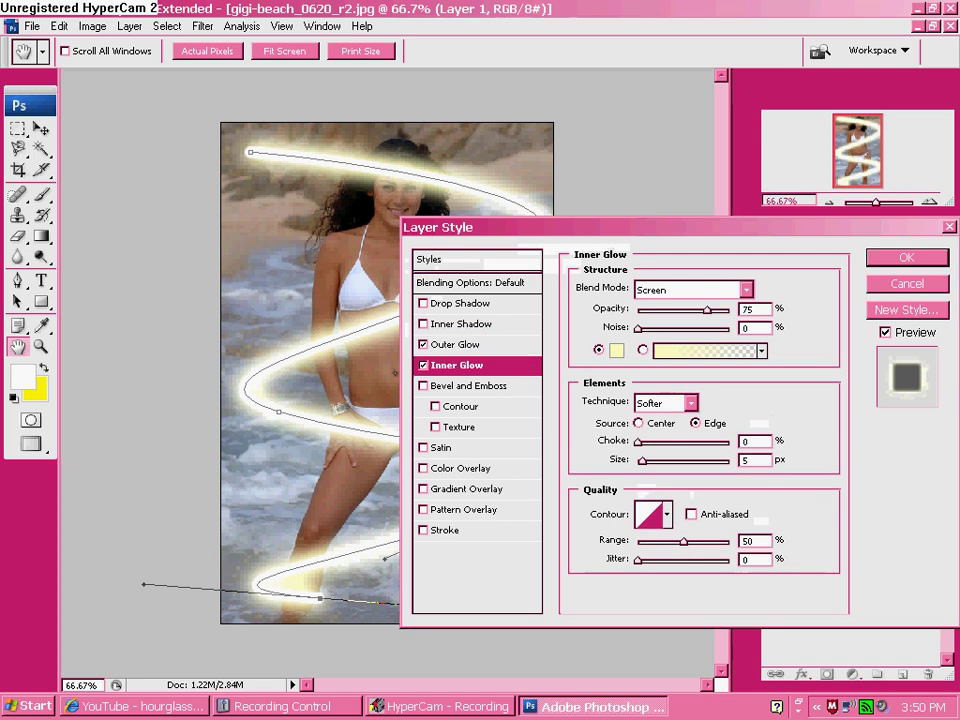
{"action": "left_click_drag", "start_coordinate": [638, 442], "coordinate": [659, 442]}
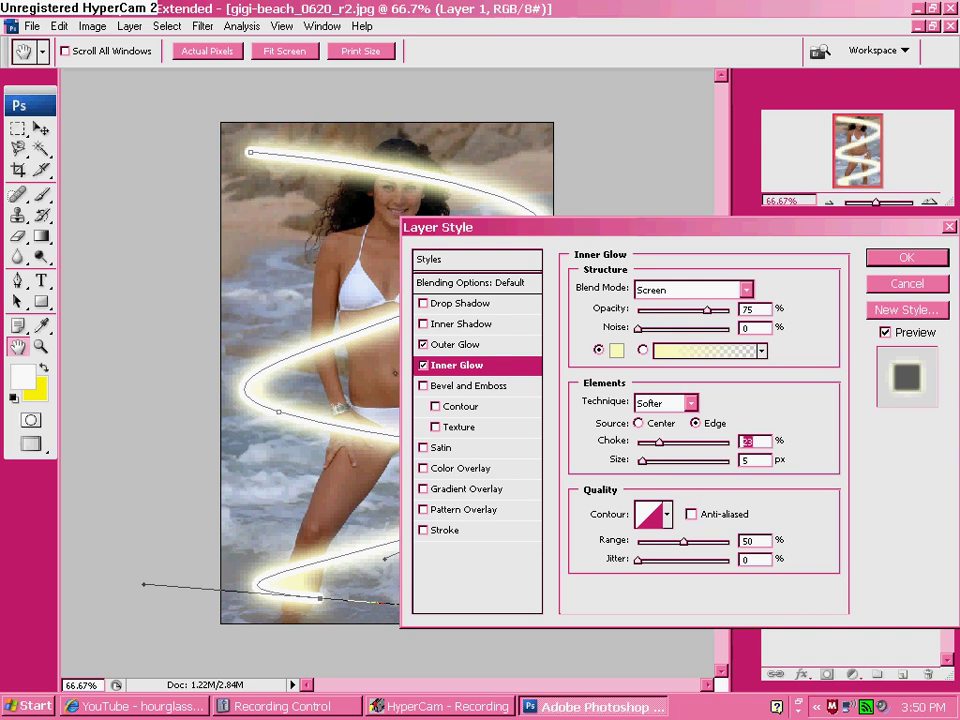
{"action": "key", "text": "Return"}
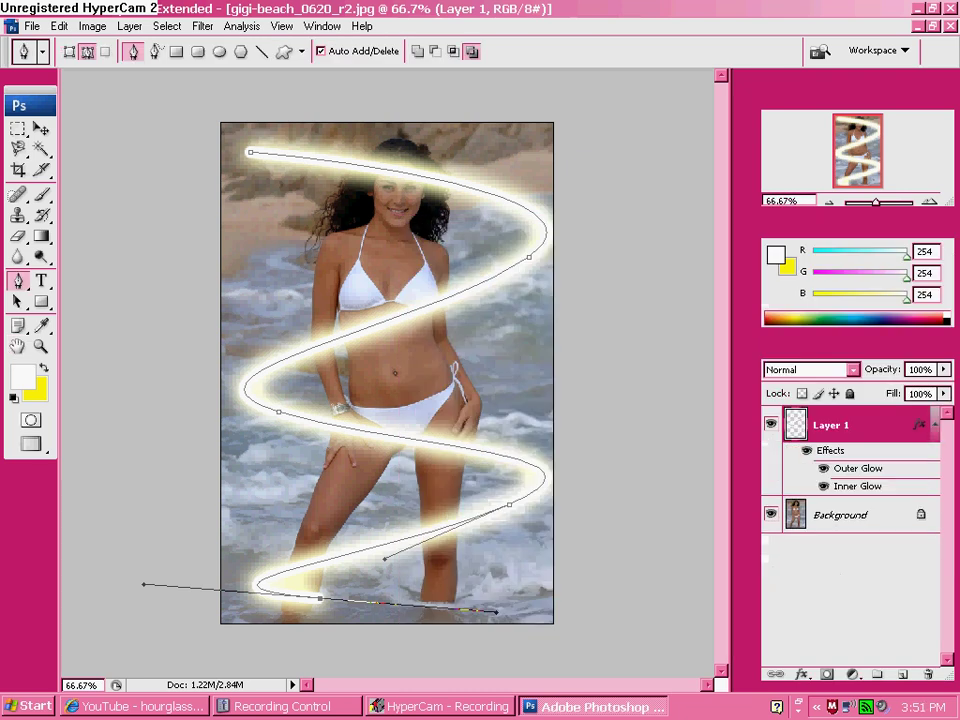
- Delete the winding path, leaving only the glowing stroke on its layer
{"action": "right_click", "coordinate": [350, 337]}
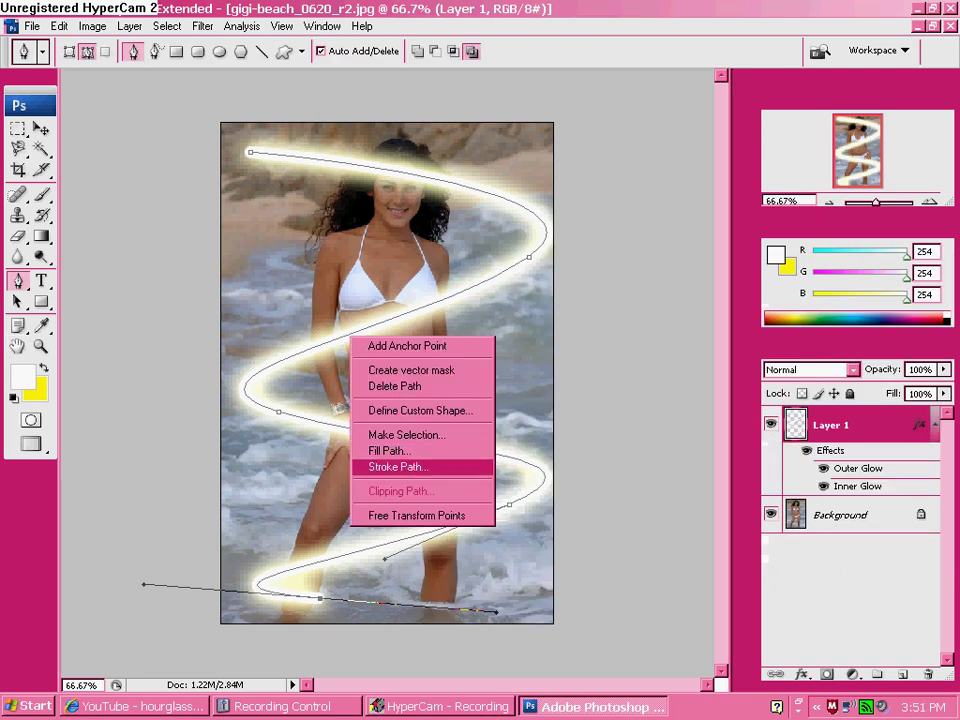
{"action": "left_click", "coordinate": [395, 386]}
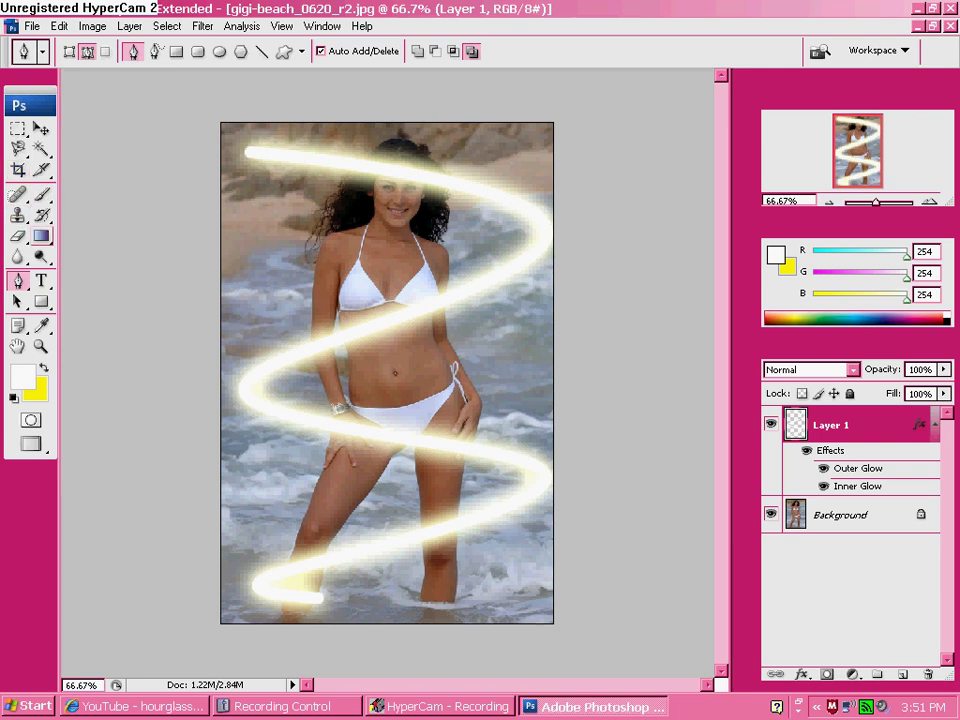
- Erase the glowing line with the 19 px eraser where it should pass behind the head, hands and hips
{"action": "left_click", "coordinate": [18, 236]}
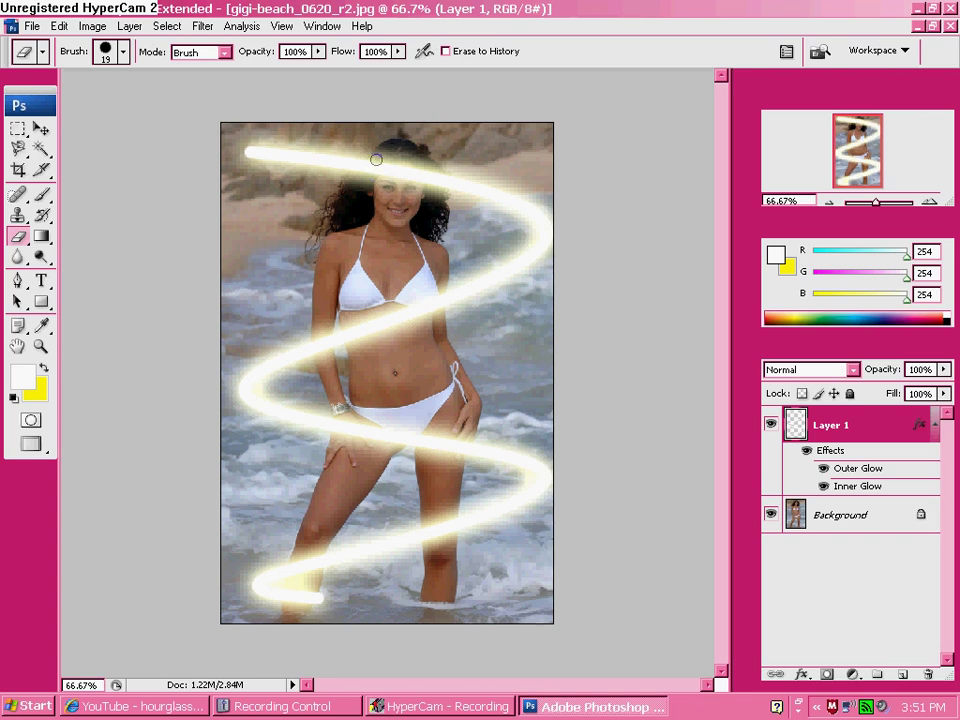
{"action": "mouse_move", "coordinate": [376, 159]}
{"action": "left_mouse_down"}
{"action": "mouse_move", "coordinate": [352, 183]}
{"action": "mouse_move", "coordinate": [388, 161]}
{"action": "mouse_move", "coordinate": [410, 179]}
{"action": "mouse_move", "coordinate": [421, 170]}
{"action": "mouse_move", "coordinate": [411, 164]}
{"action": "mouse_move", "coordinate": [443, 177]}
{"action": "left_mouse_up"}
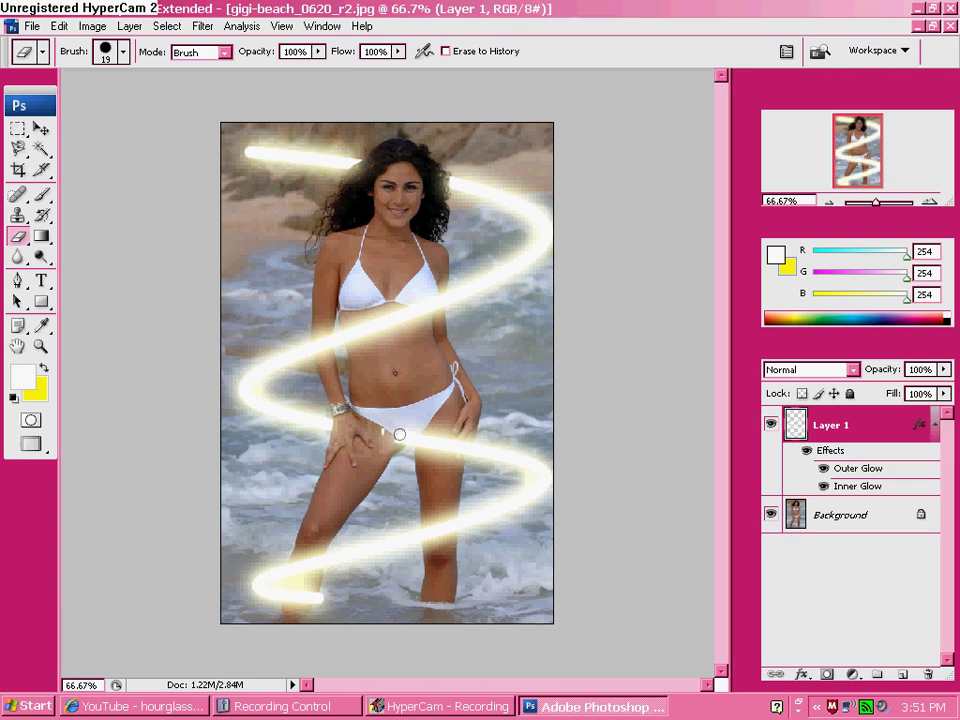
{"action": "mouse_move", "coordinate": [399, 434]}
{"action": "left_mouse_down"}
{"action": "mouse_move", "coordinate": [387, 430]}
{"action": "mouse_move", "coordinate": [416, 427]}
{"action": "mouse_move", "coordinate": [425, 451]}
{"action": "mouse_move", "coordinate": [436, 437]}
{"action": "mouse_move", "coordinate": [464, 442]}
{"action": "mouse_move", "coordinate": [455, 453]}
{"action": "mouse_move", "coordinate": [468, 446]}
{"action": "left_mouse_up"}
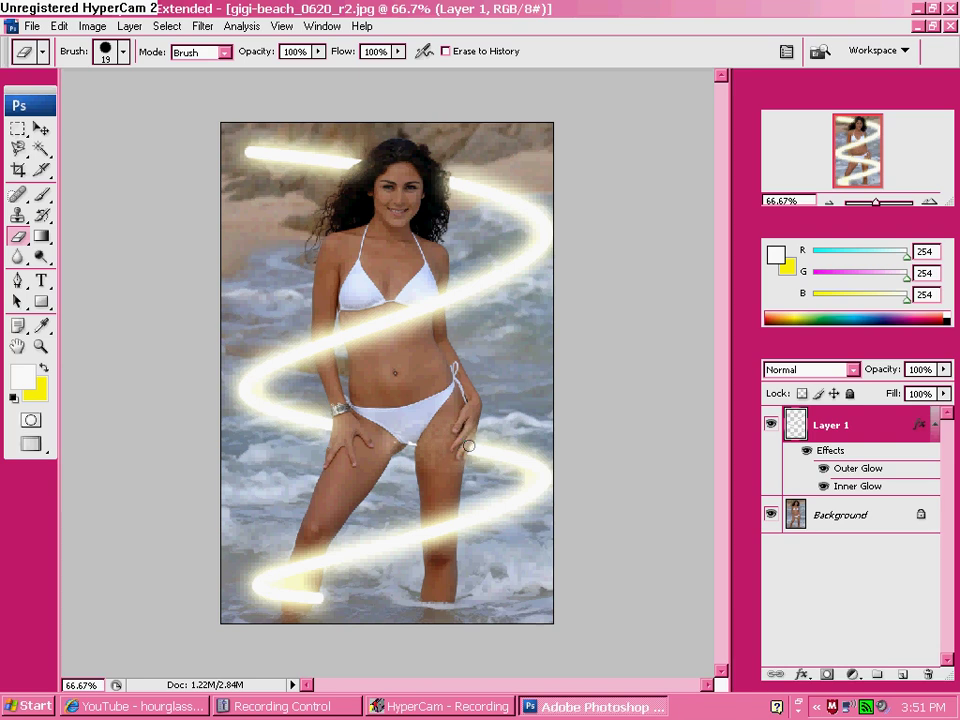